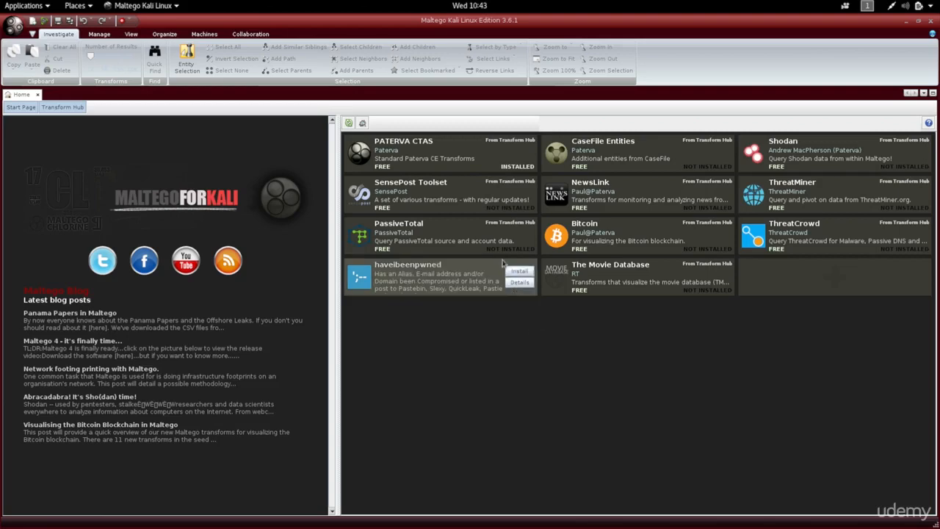
Step: Install the PassiveTotal transform set from the Transform Hub and finish its installation wizard
{"action": "mouse_move", "coordinate": [489, 239]}
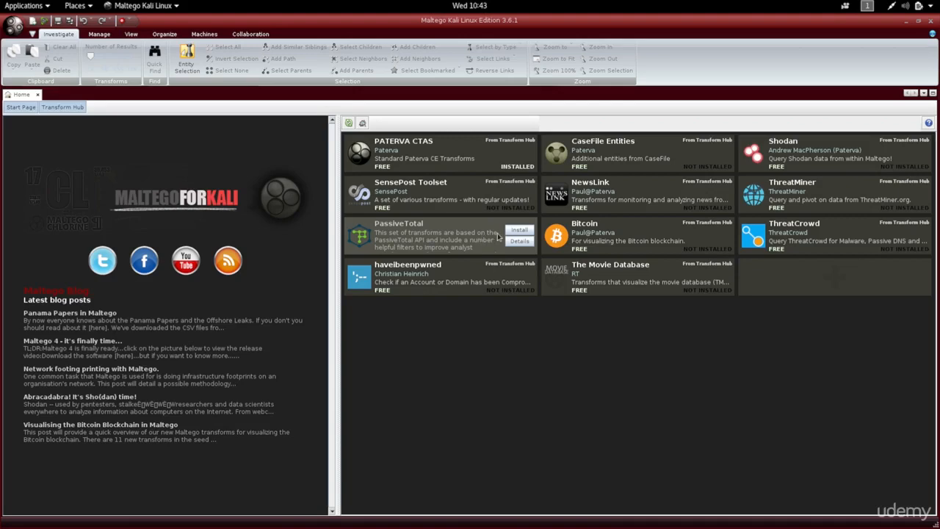
{"action": "left_click", "coordinate": [512, 232]}
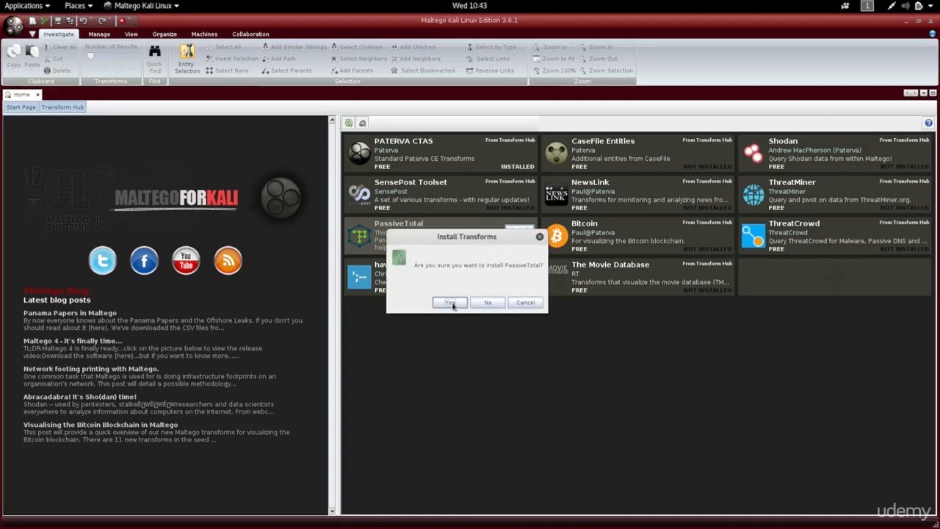
{"action": "left_click", "coordinate": [450, 303]}
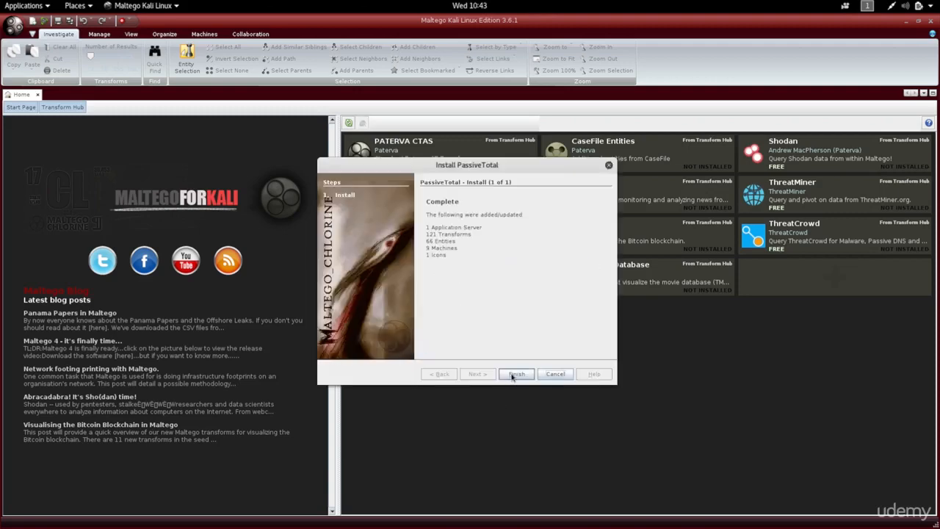
{"action": "left_click", "coordinate": [513, 374]}
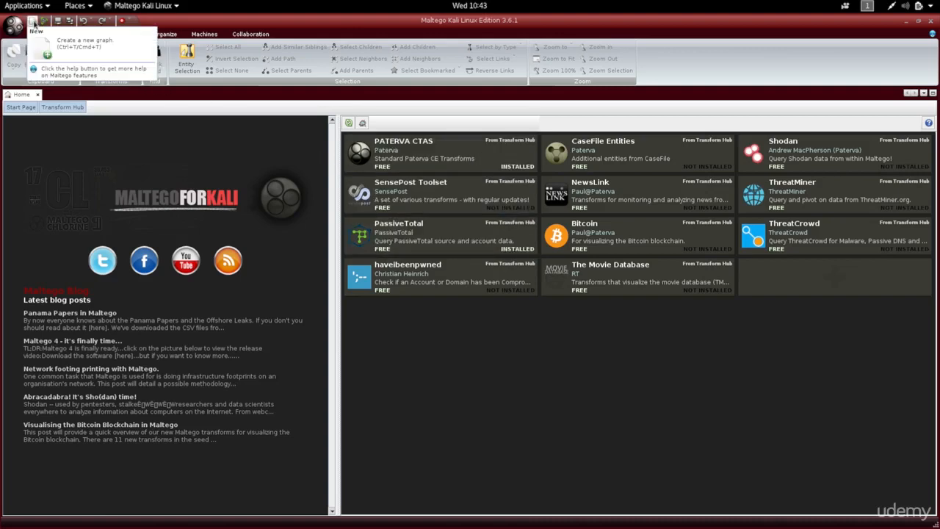
Step: Create a new graph and place an Infrastructure Domain entity in the middle of it
{"action": "left_click", "coordinate": [34, 22]}
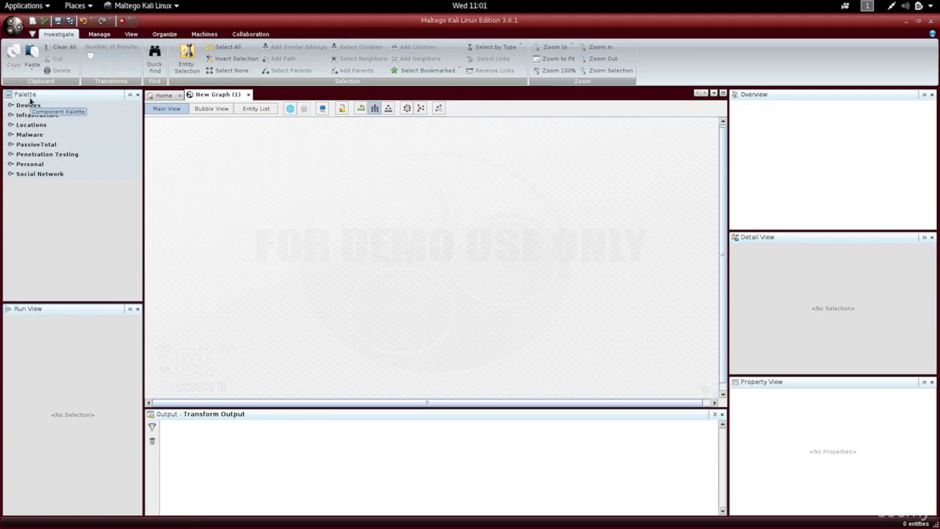
{"action": "left_click", "coordinate": [10, 165]}
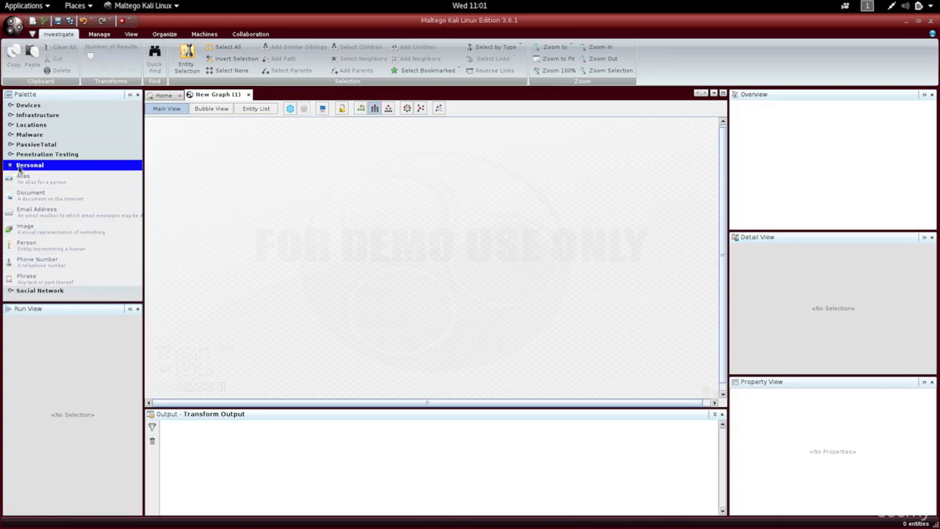
{"action": "left_click", "coordinate": [11, 167]}
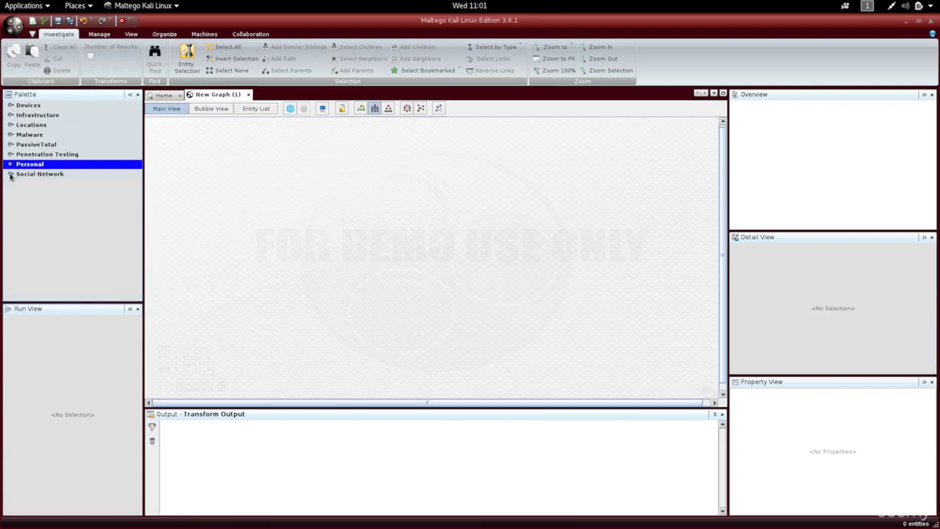
{"action": "left_click", "coordinate": [10, 174]}
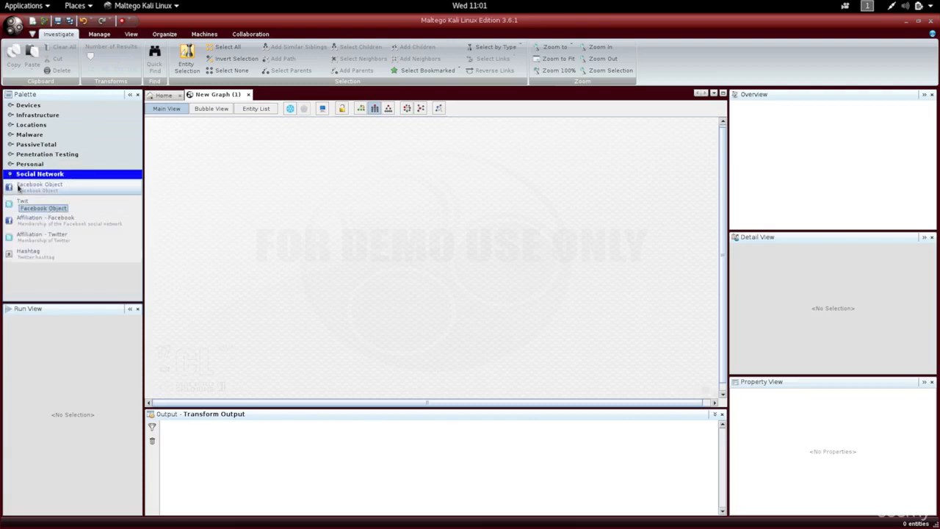
{"action": "left_click", "coordinate": [10, 175]}
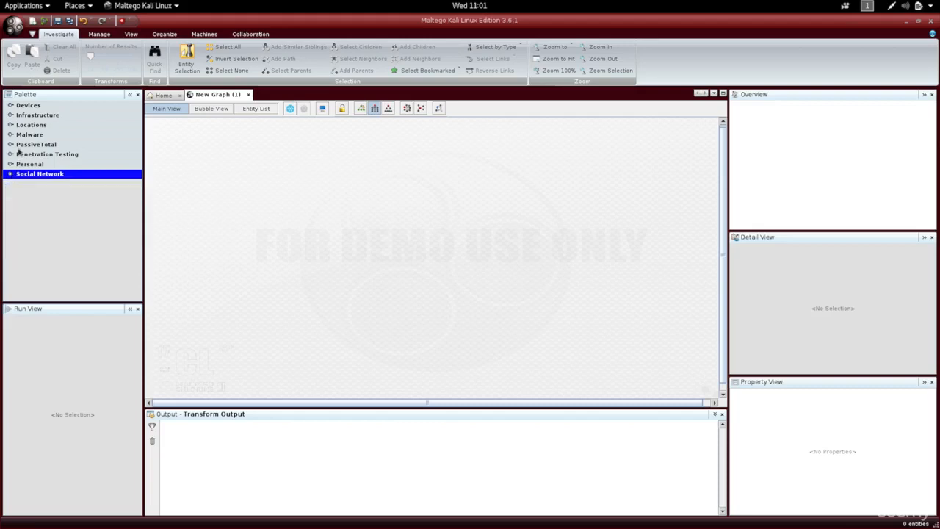
{"action": "left_click", "coordinate": [11, 116]}
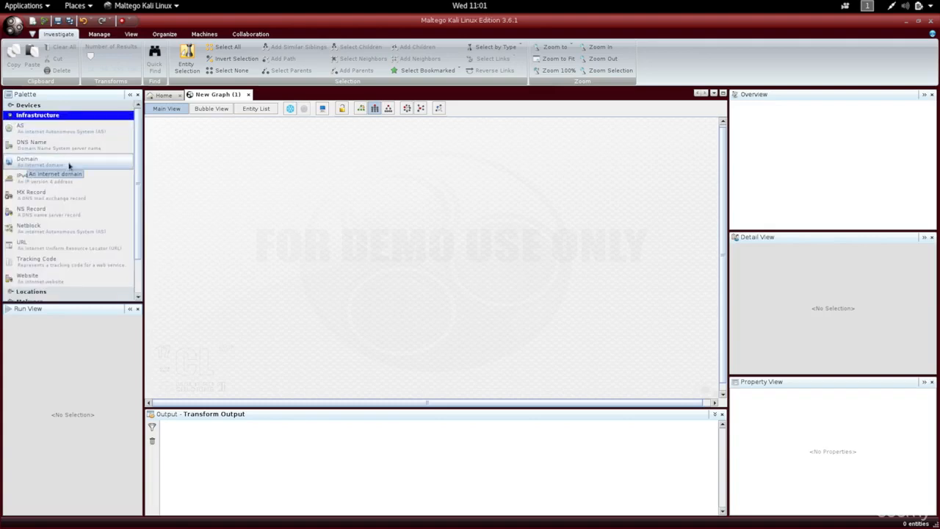
{"action": "left_click_drag", "start_coordinate": [69, 166], "coordinate": [418, 230]}
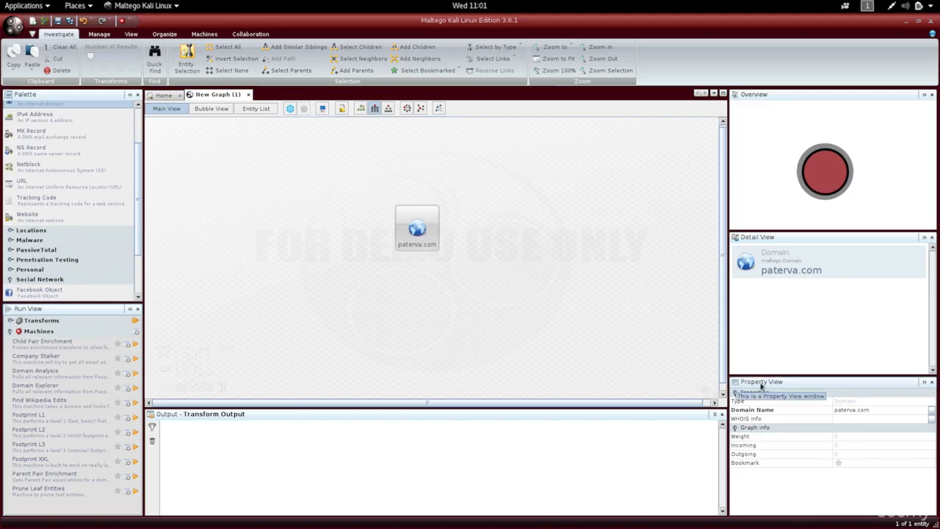
Step: Set the Domain entity's domain name to isecur1ty.org
{"action": "left_click", "coordinate": [848, 409]}
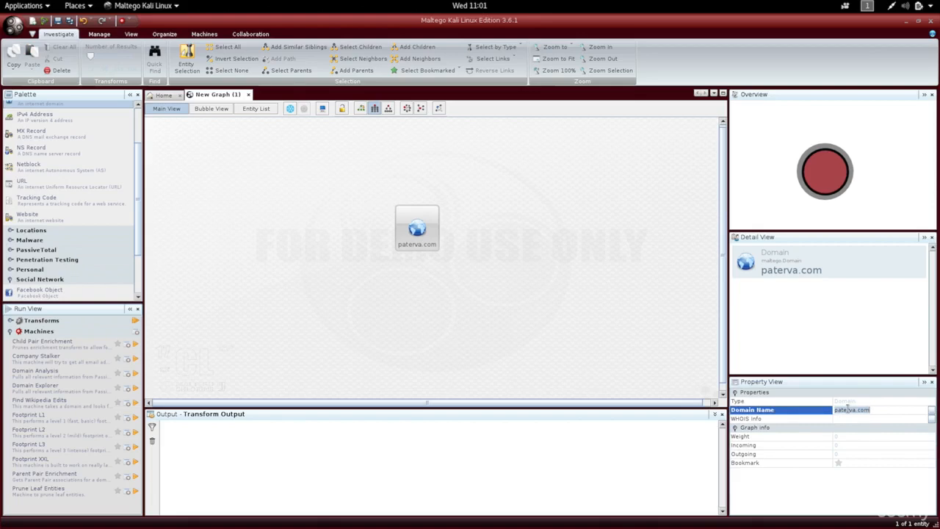
{"action": "type", "text": "isecur1ty.org"}
{"action": "key", "text": "Return"}
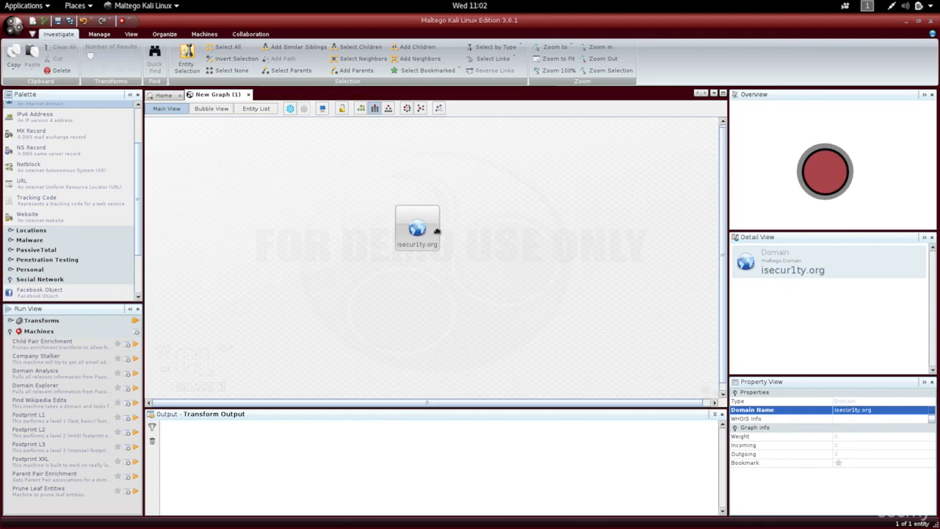
Step: Run the To Website DNS [using Search Engine] transform from the DNS from Domain set on the isecur1ty.org domain
{"action": "left_click", "coordinate": [414, 228]}
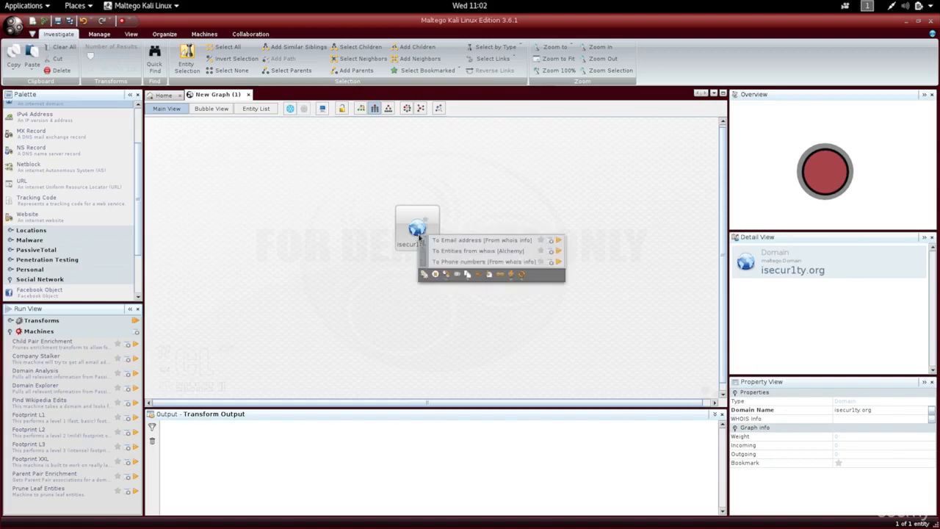
{"action": "left_click", "coordinate": [422, 244]}
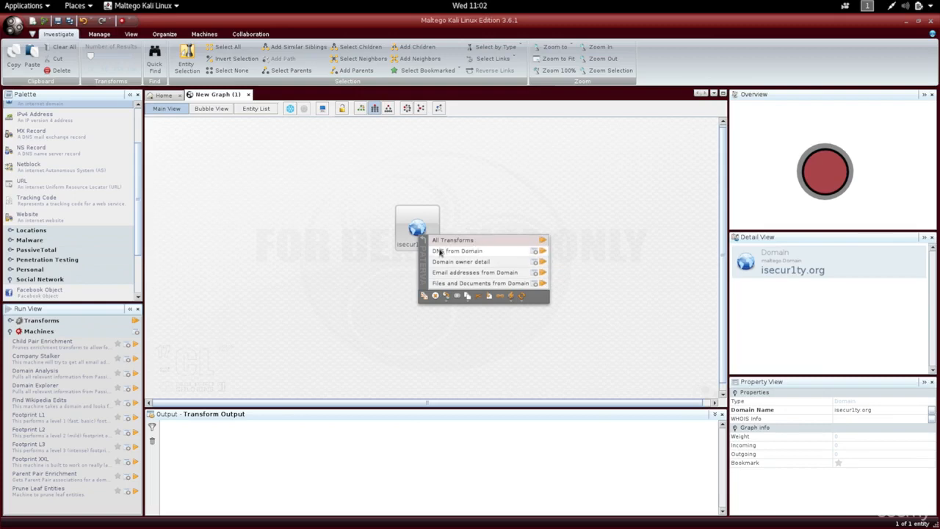
{"action": "left_click", "coordinate": [489, 254]}
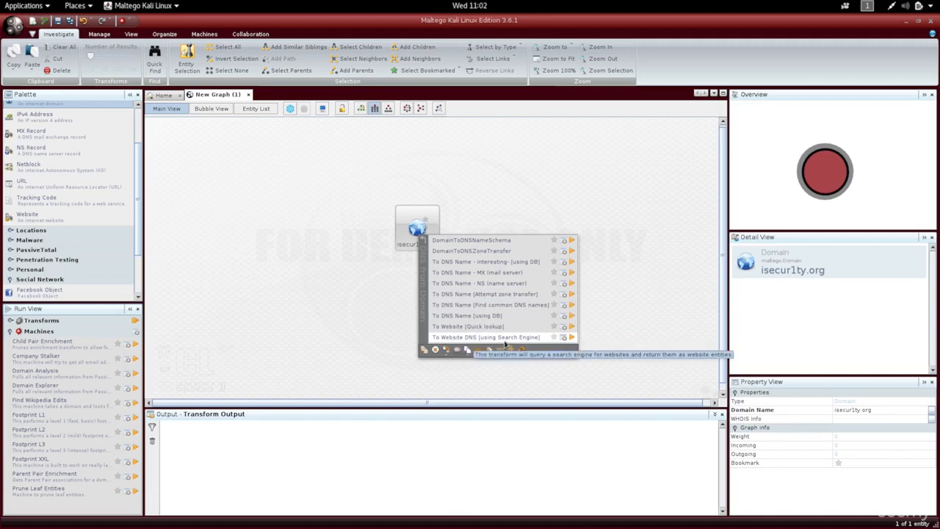
{"action": "left_click", "coordinate": [507, 340]}
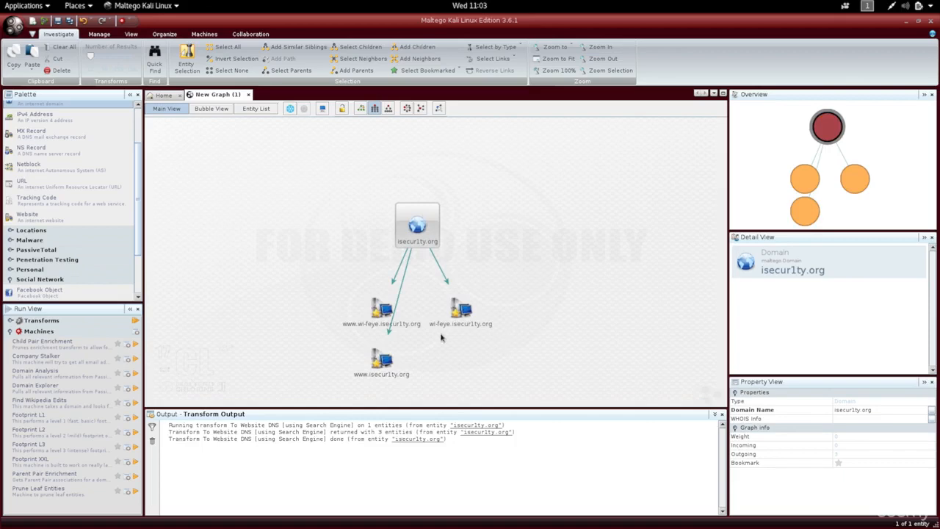
{"action": "left_click", "coordinate": [382, 364]}
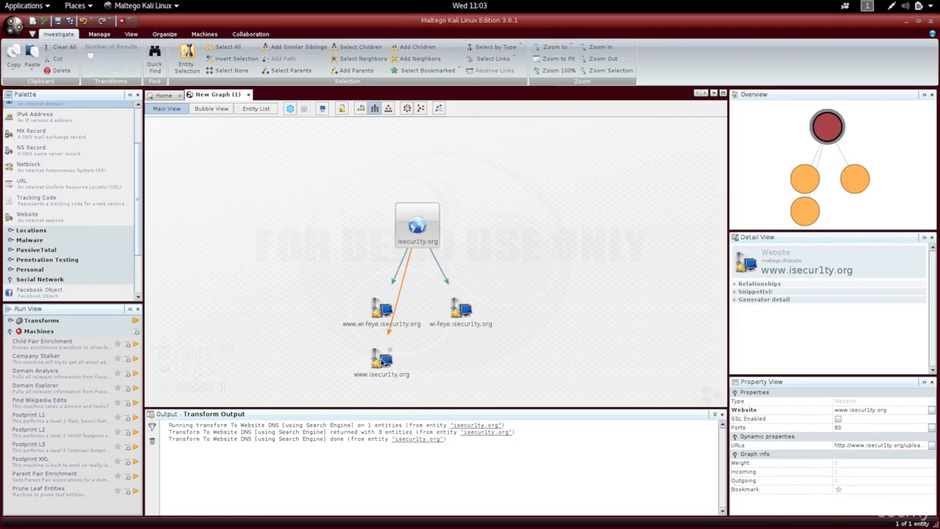
{"action": "left_click", "coordinate": [385, 358]}
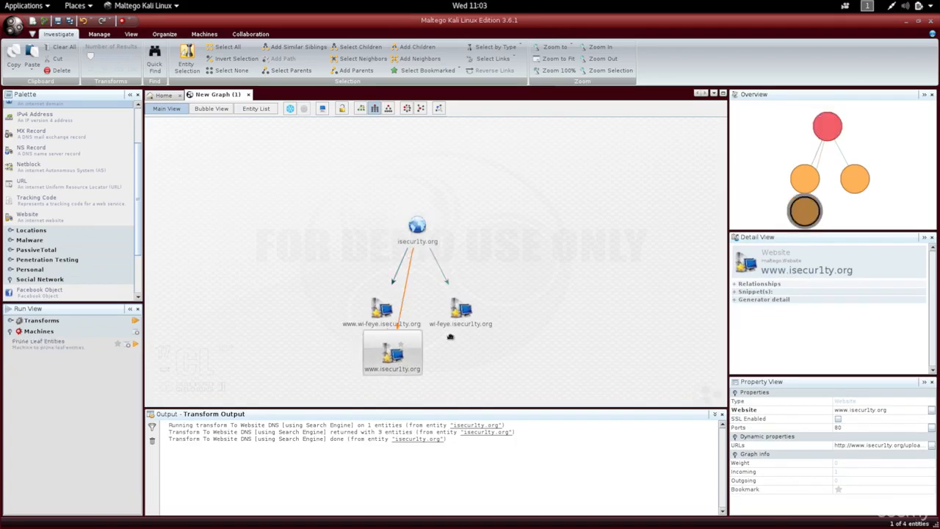
{"action": "left_click_drag", "start_coordinate": [376, 355], "coordinate": [544, 309]}
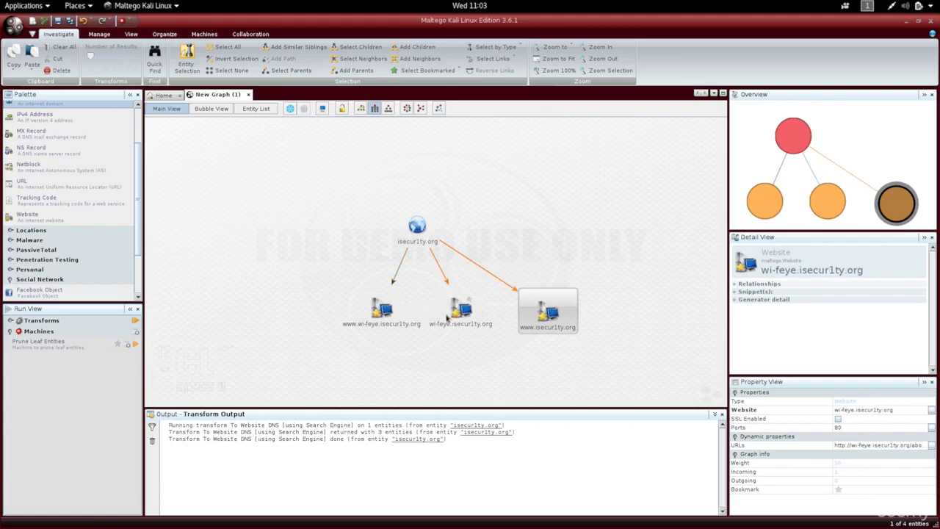
{"action": "left_click", "coordinate": [382, 309]}
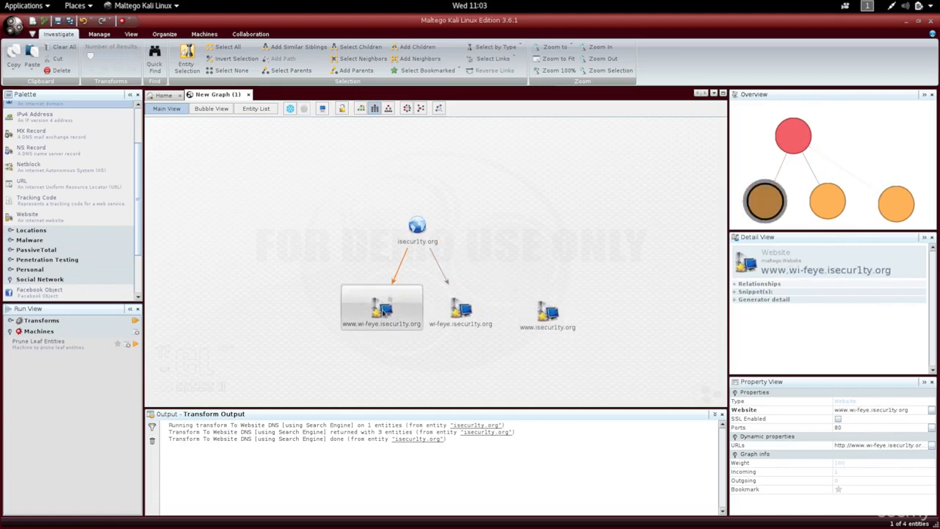
{"action": "key", "text": "Delete"}
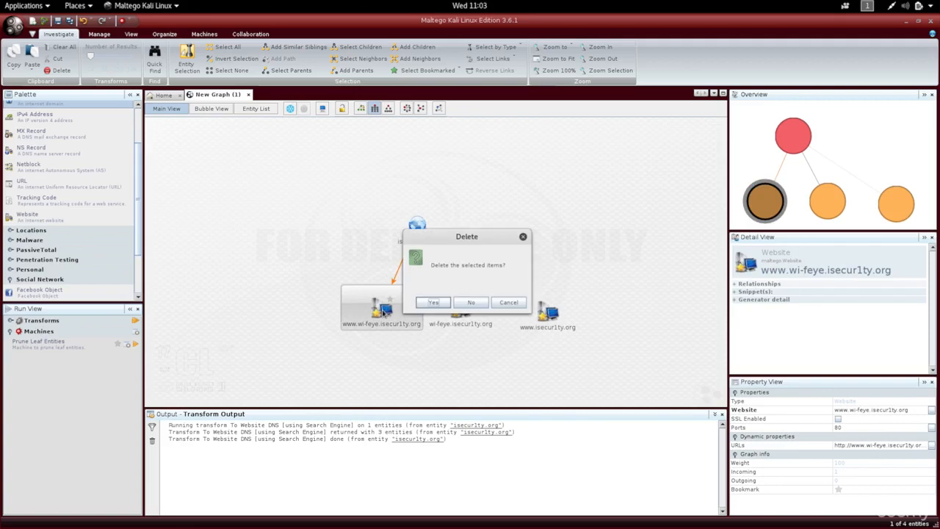
{"action": "key", "text": "Return"}
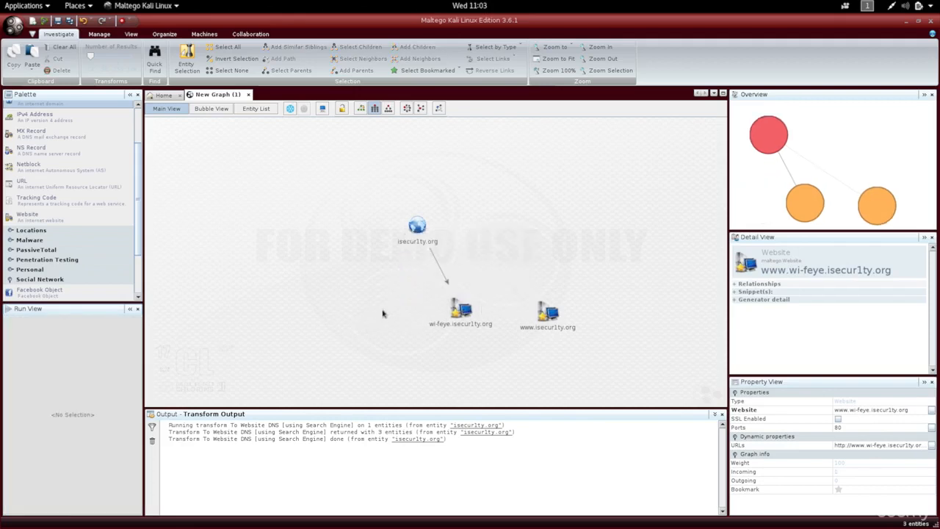
Step: Run the DomainToDNSNameSchema transform on the isecur1ty.org domain entity
{"action": "left_click", "coordinate": [417, 226]}
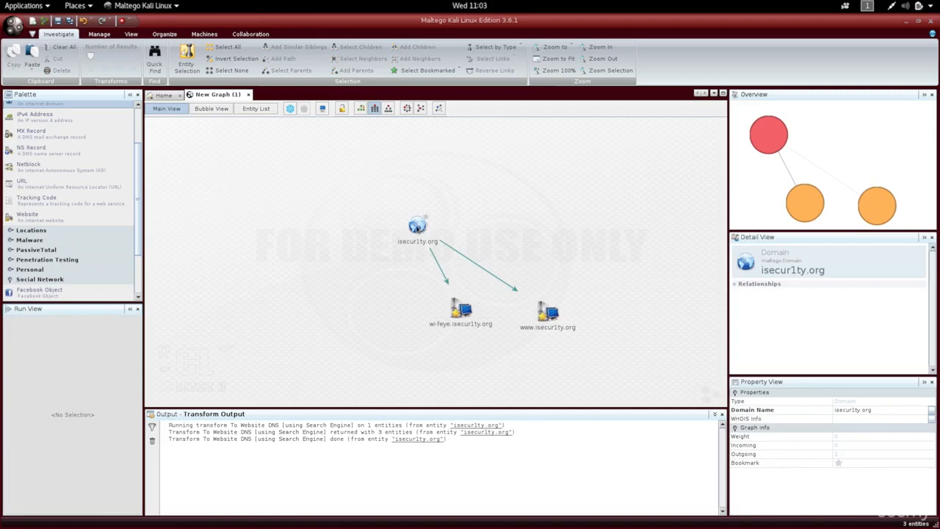
{"action": "left_click", "coordinate": [417, 226]}
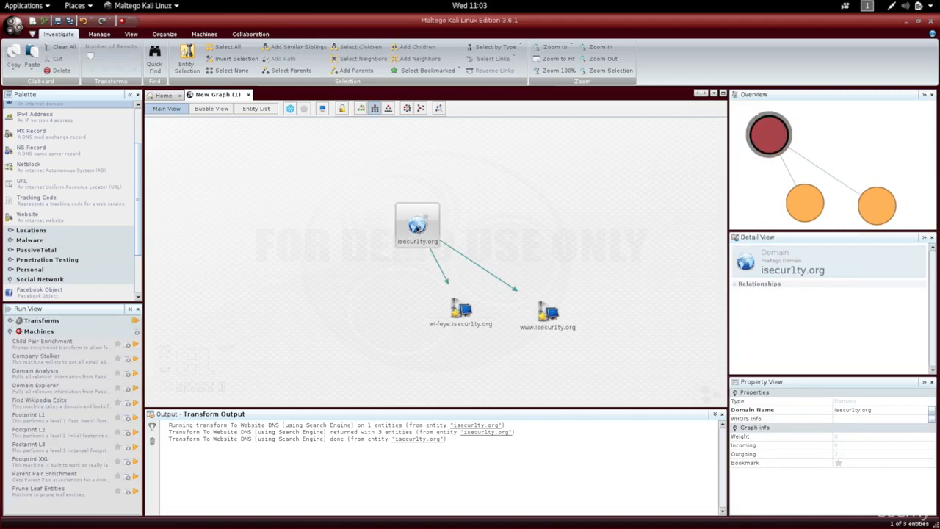
{"action": "right_click", "coordinate": [417, 226]}
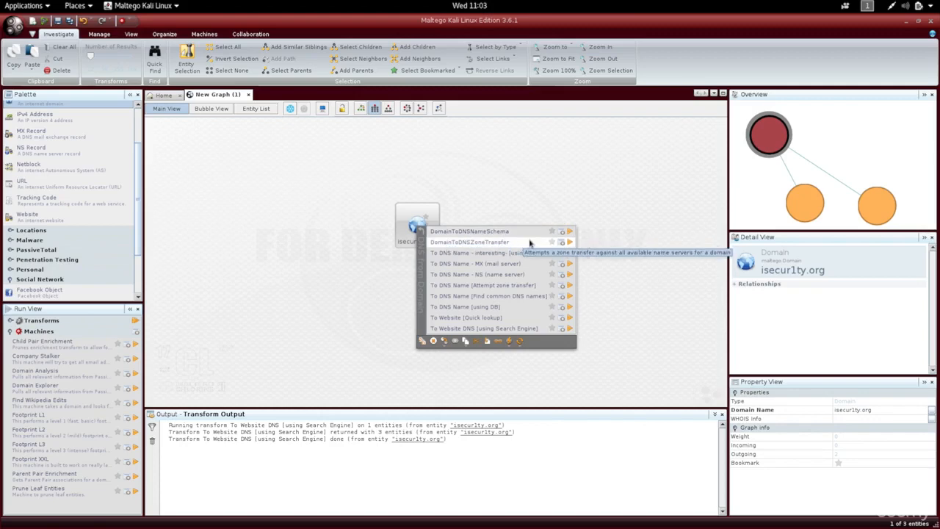
{"action": "left_click", "coordinate": [570, 233]}
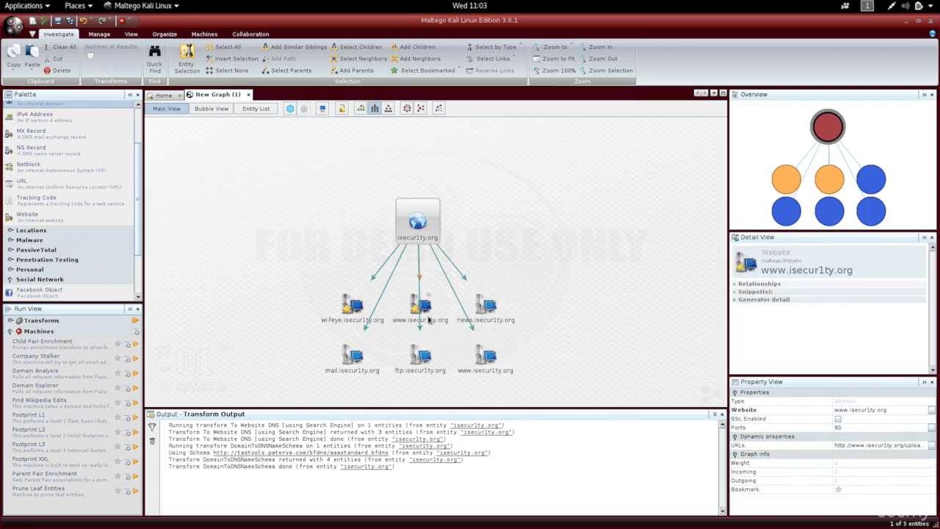
{"action": "left_click", "coordinate": [428, 316]}
{"action": "left_click", "coordinate": [487, 359]}
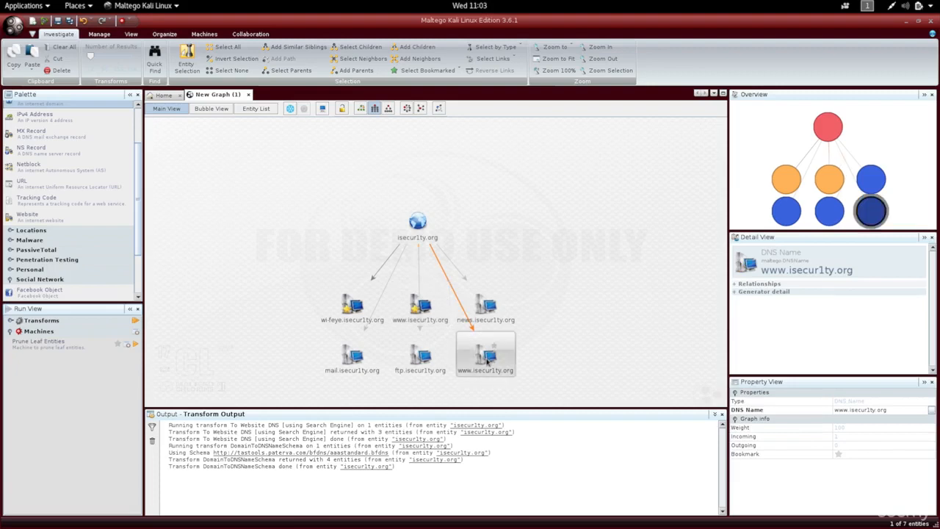
{"action": "key", "text": "Delete"}
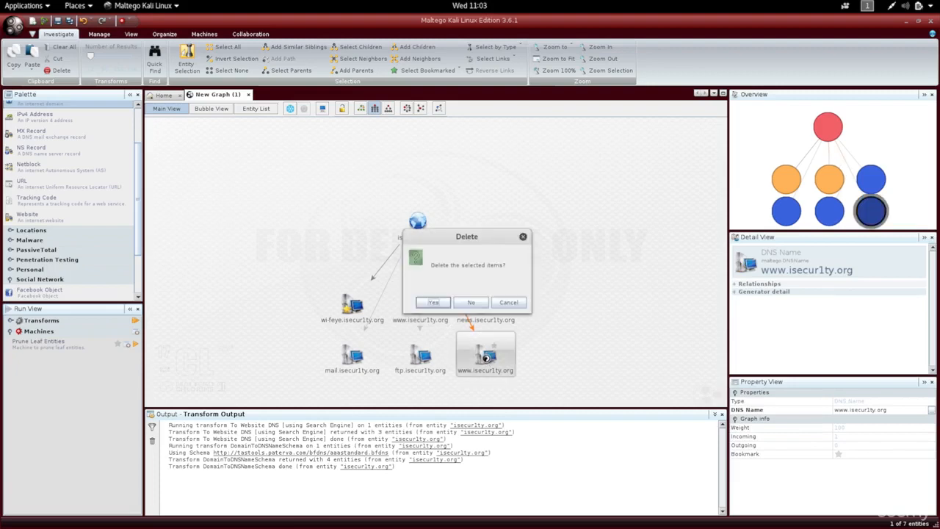
{"action": "key", "text": "Return"}
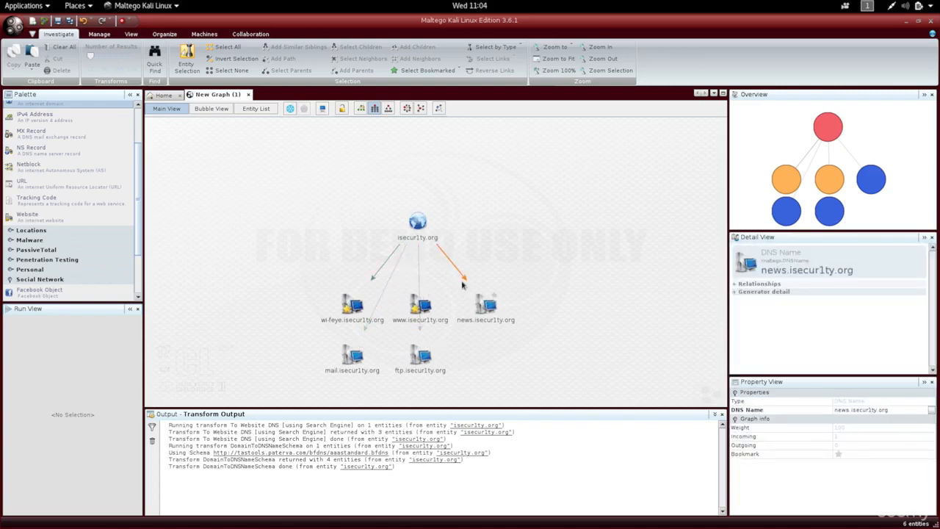
Step: Run the To DNS Name - MX (mail server) transform on the isecur1ty.org domain entity
{"action": "right_click", "coordinate": [420, 230]}
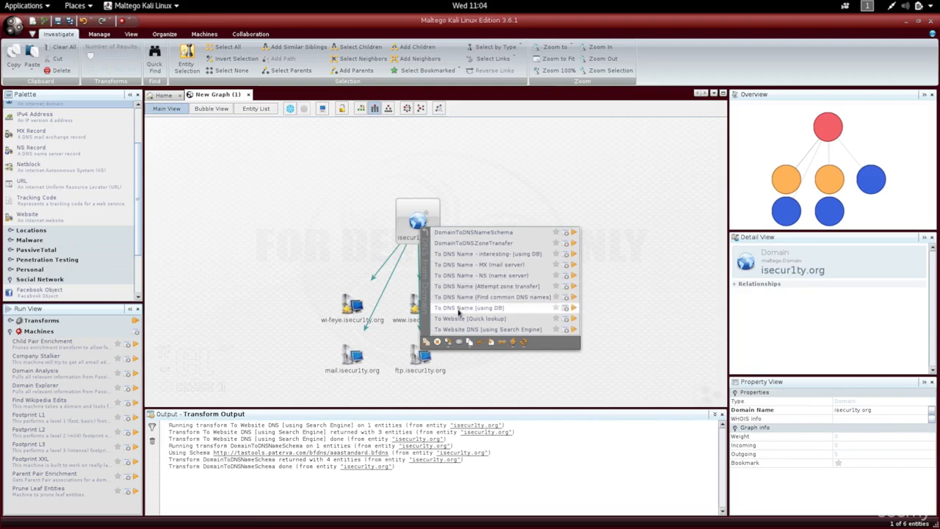
{"action": "left_click", "coordinate": [493, 265]}
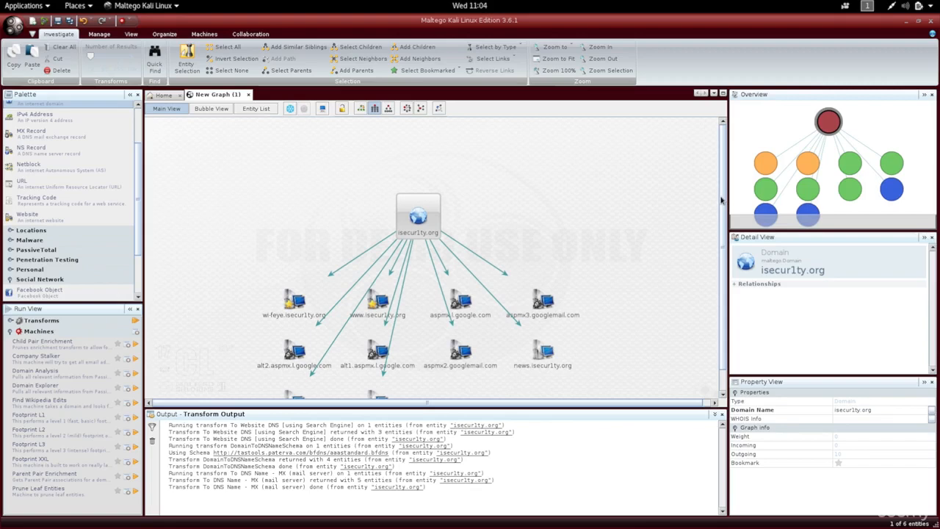
Step: Delete the Google mail server entities and the news.isecur1ty.org DNS name entity from the graph
{"action": "scroll", "coordinate": [720, 195], "scroll_direction": "down", "scroll_amount": 1}
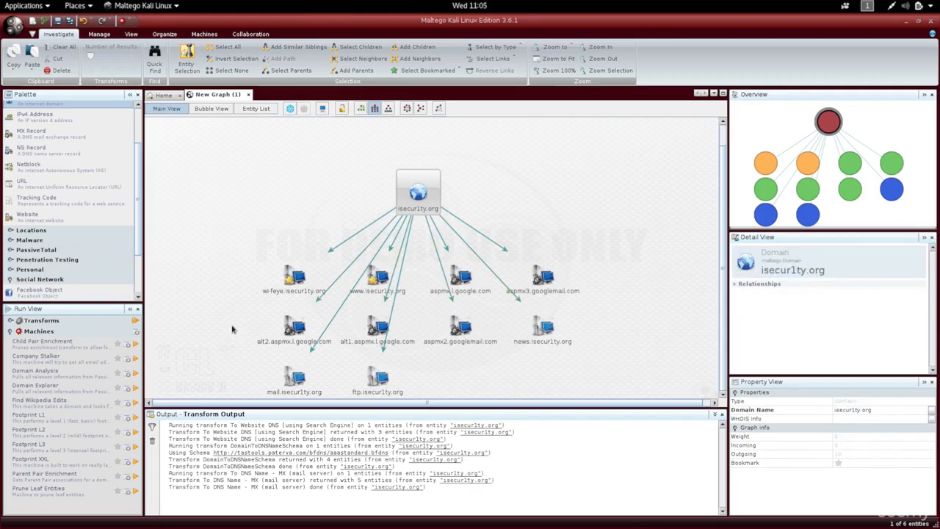
{"action": "left_click_drag", "start_coordinate": [232, 326], "coordinate": [587, 359]}
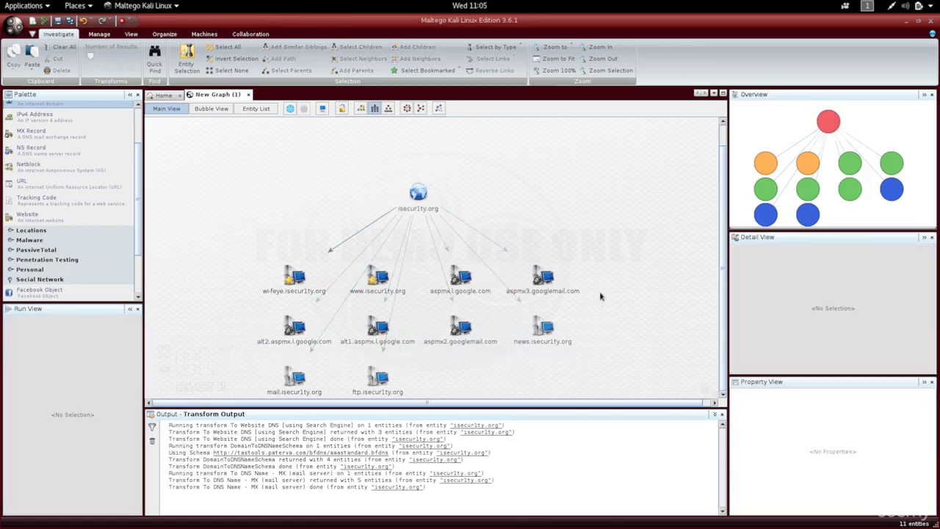
{"action": "left_click_drag", "start_coordinate": [600, 277], "coordinate": [443, 351]}
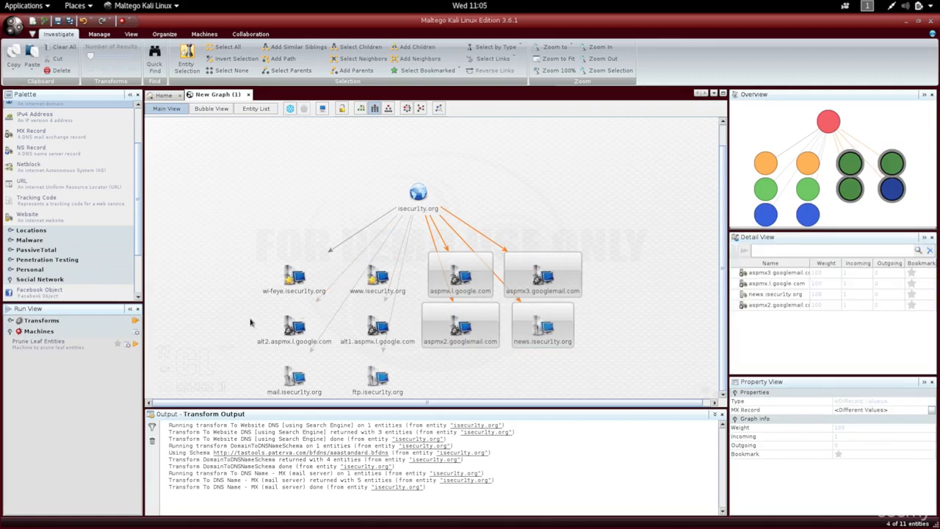
{"action": "key", "text": "Delete"}
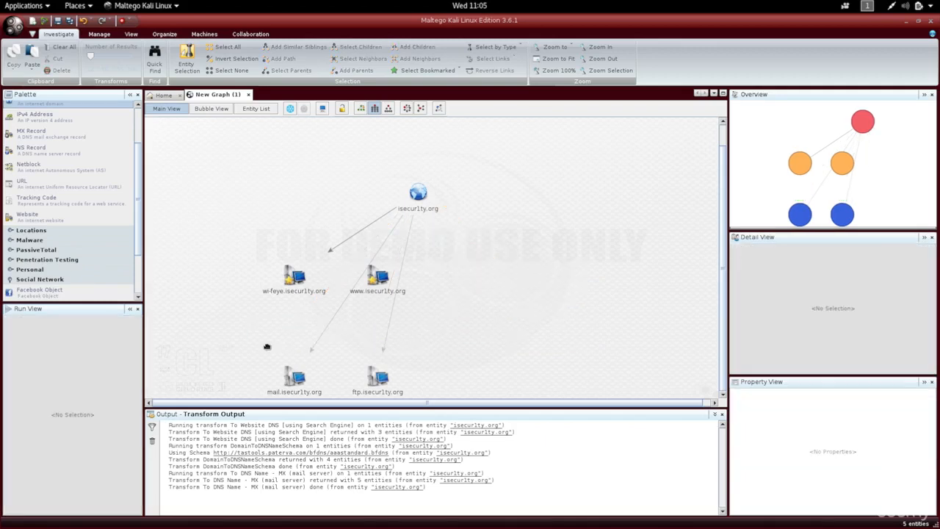
Step: Reapply the current layout to rearrange the remaining entities around the isecur1ty.org domain
{"action": "left_click", "coordinate": [416, 193]}
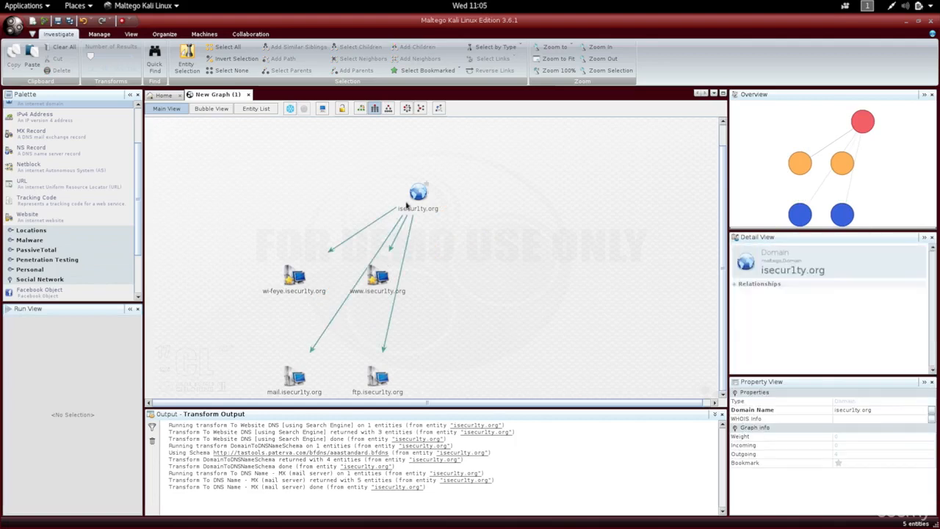
{"action": "left_click", "coordinate": [396, 138]}
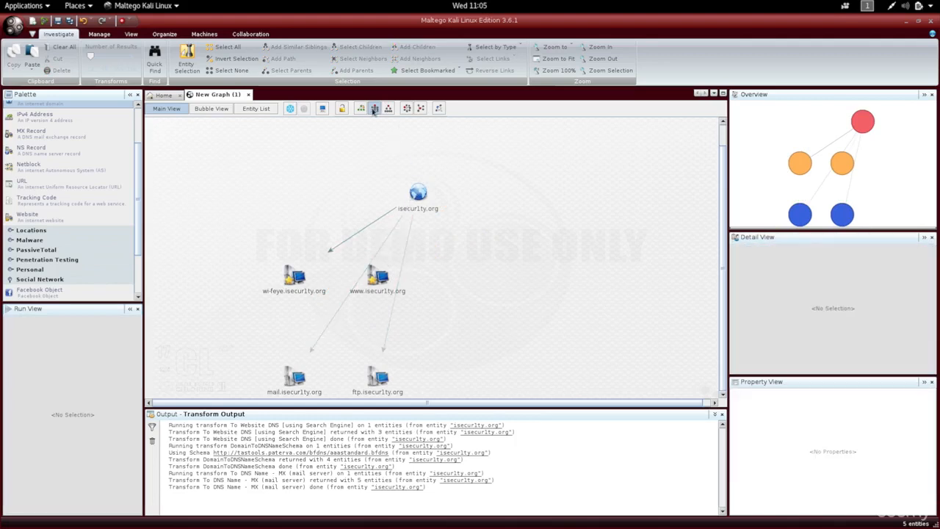
{"action": "left_click", "coordinate": [375, 108]}
{"action": "left_click", "coordinate": [420, 243]}
Step: Examine the transform categories available for the wi-feye.isecur1ty.org website entity without running any
{"action": "left_click", "coordinate": [365, 288]}
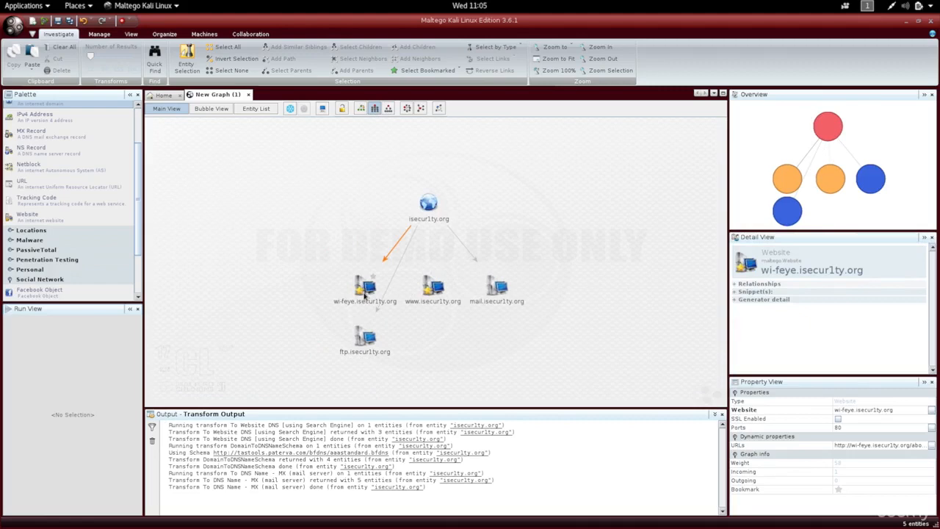
{"action": "left_click", "coordinate": [365, 294]}
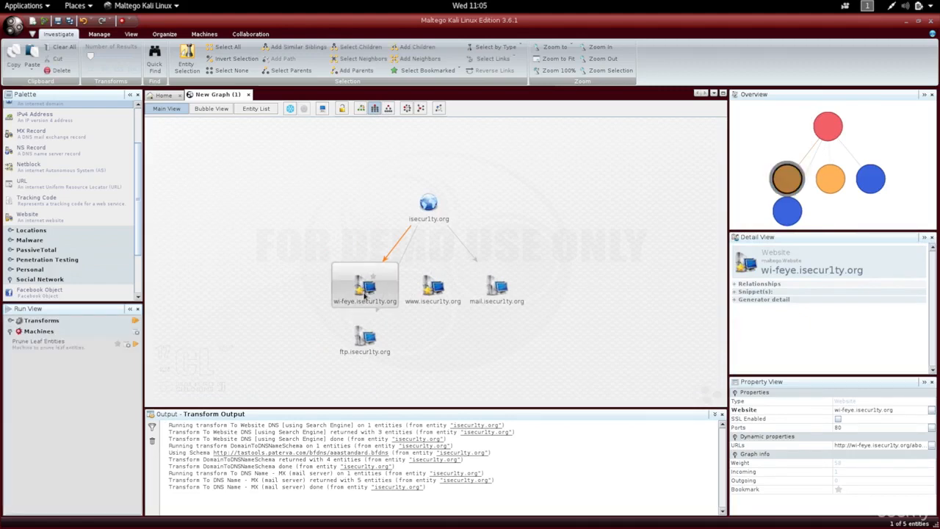
{"action": "right_click", "coordinate": [364, 293]}
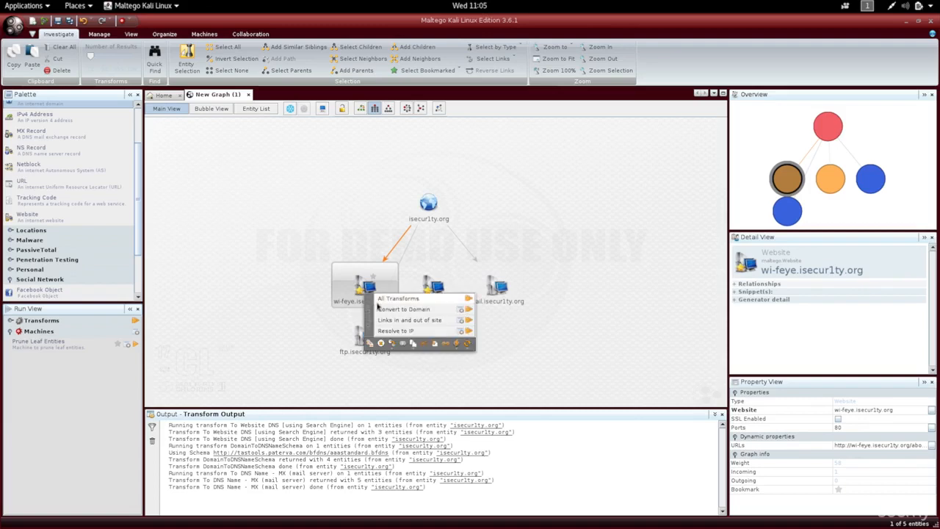
{"action": "left_click", "coordinate": [347, 241]}
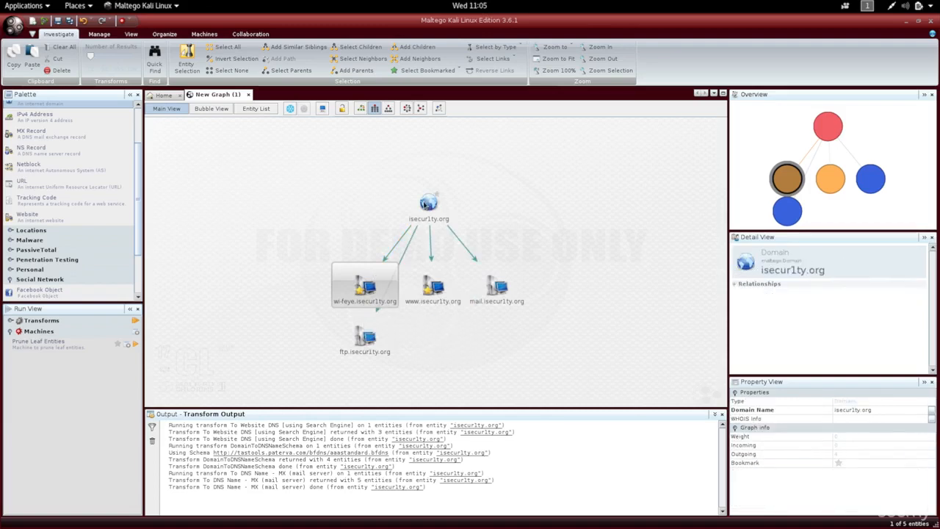
Step: Run all Domain owner detail transforms on the isecur1ty.org domain entity
{"action": "left_click", "coordinate": [430, 205]}
{"action": "right_click", "coordinate": [423, 203]}
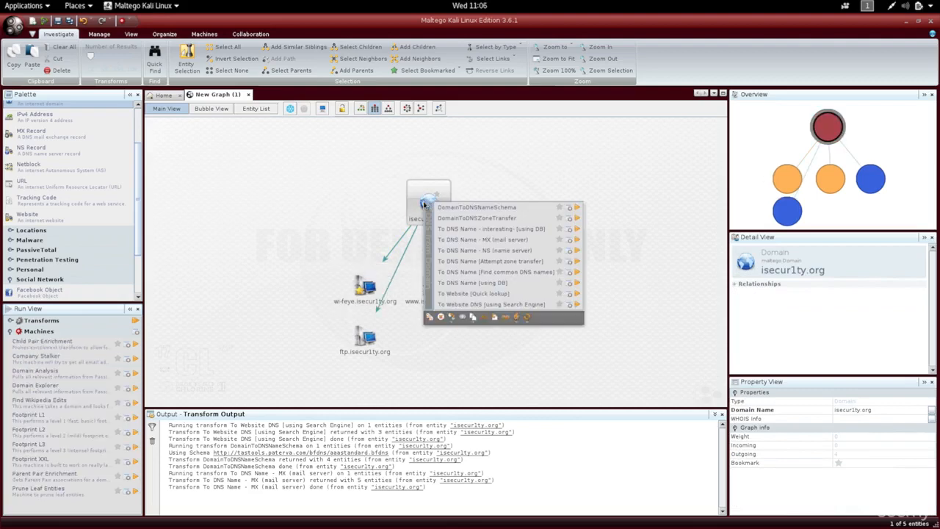
{"action": "left_click", "coordinate": [429, 224]}
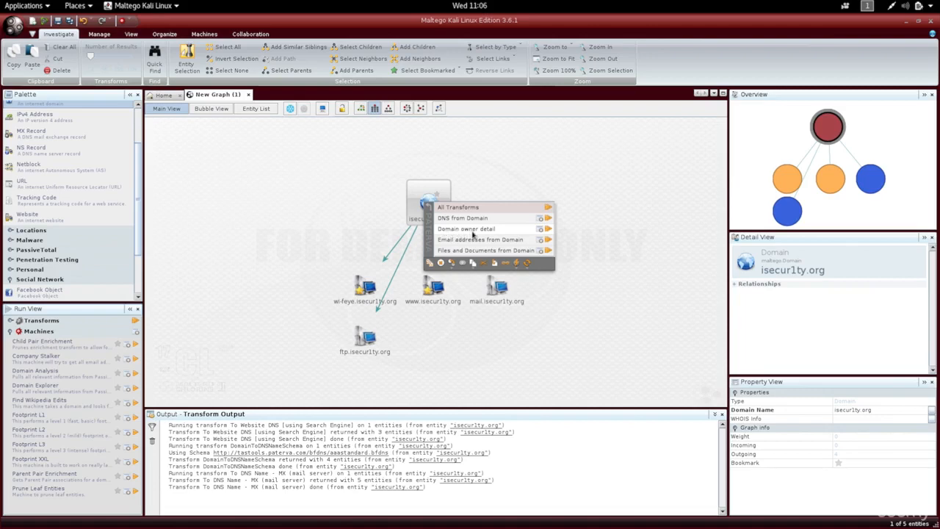
{"action": "left_click", "coordinate": [502, 229]}
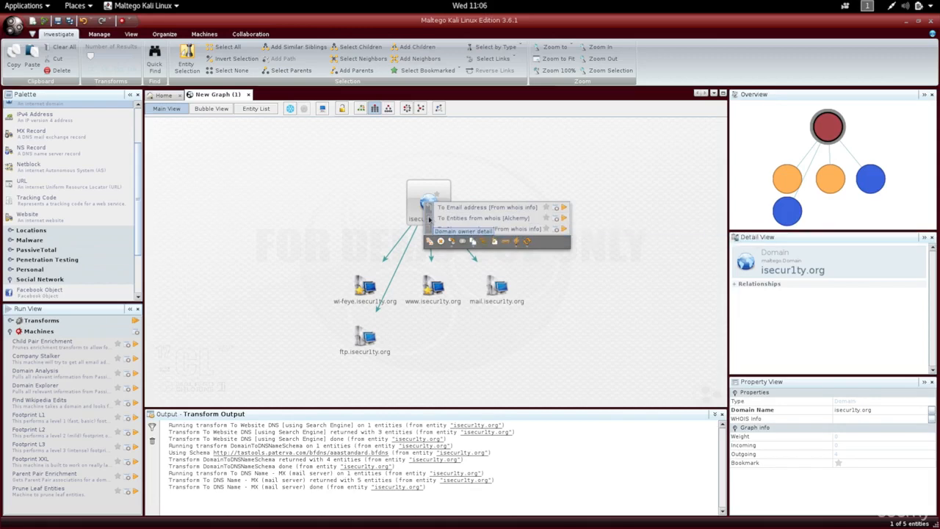
{"action": "left_click", "coordinate": [429, 218]}
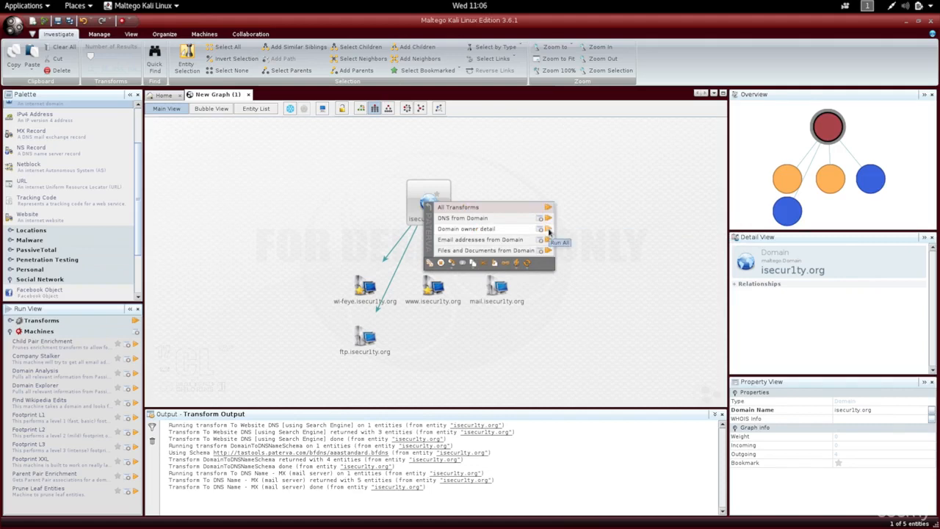
{"action": "left_click", "coordinate": [548, 230]}
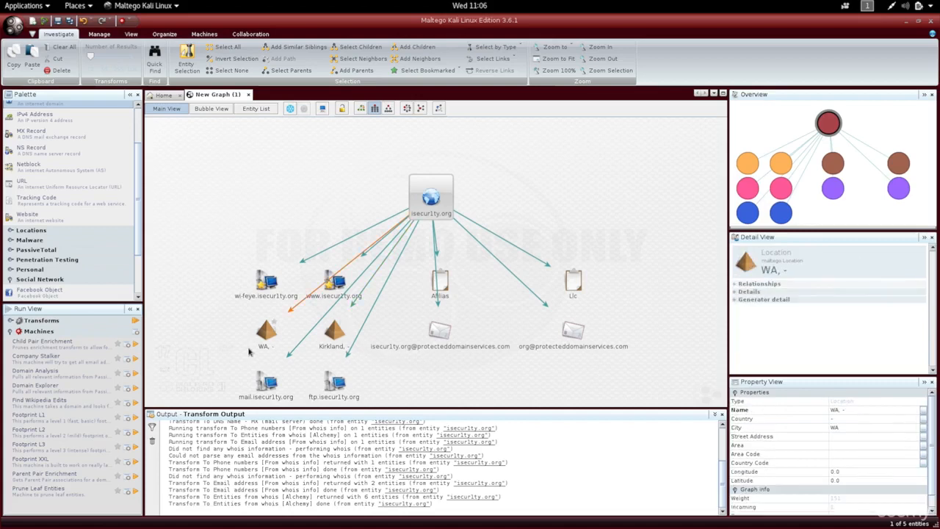
Step: Delete the WA and Kirkland locations, the two e-mail addresses and the Afilias and Llc entities from the graph
{"action": "left_click", "coordinate": [230, 336]}
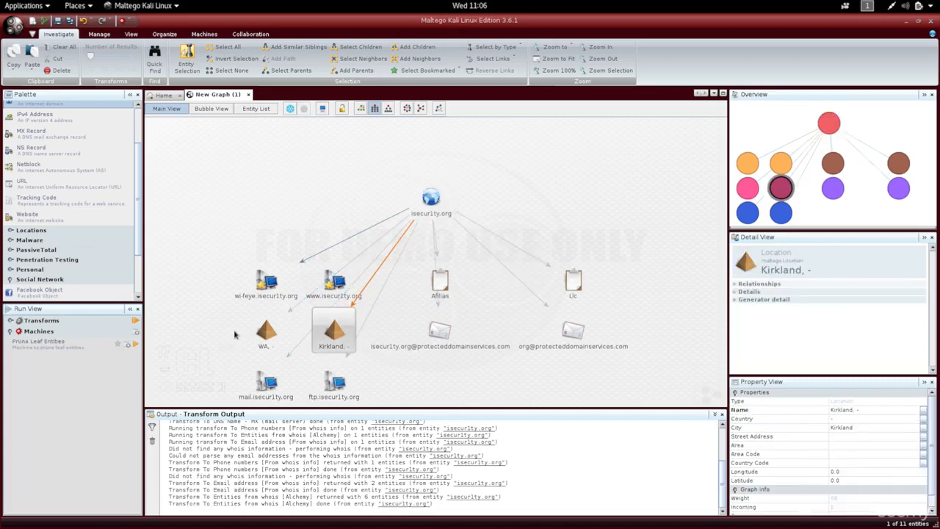
{"action": "left_click_drag", "start_coordinate": [224, 327], "coordinate": [576, 367]}
{"action": "key", "text": "Delete"}
{"action": "left_click_drag", "start_coordinate": [426, 316], "coordinate": [580, 276]}
{"action": "key", "text": "Delete"}
Step: Run all Files and Documents from Domain transforms on the isecur1ty.org domain entity and view the resulting entities
{"action": "left_click", "coordinate": [429, 208]}
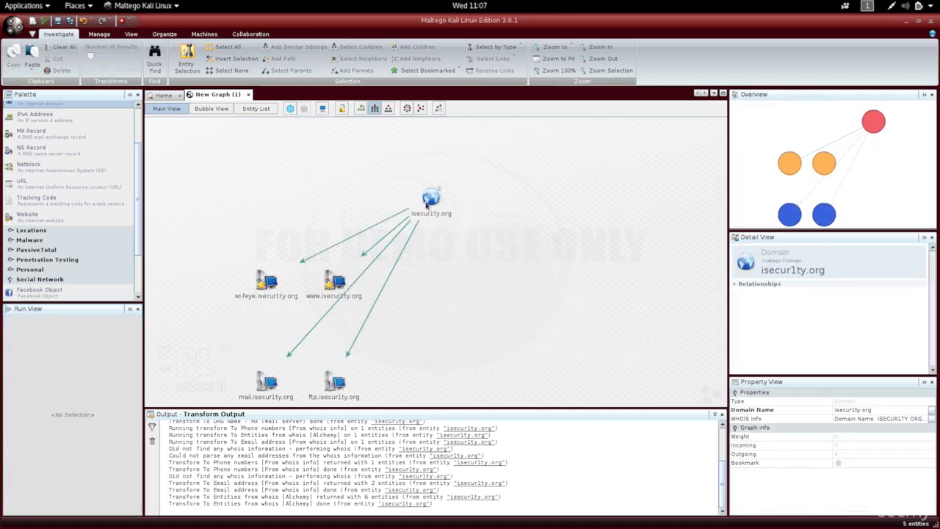
{"action": "right_click", "coordinate": [424, 202]}
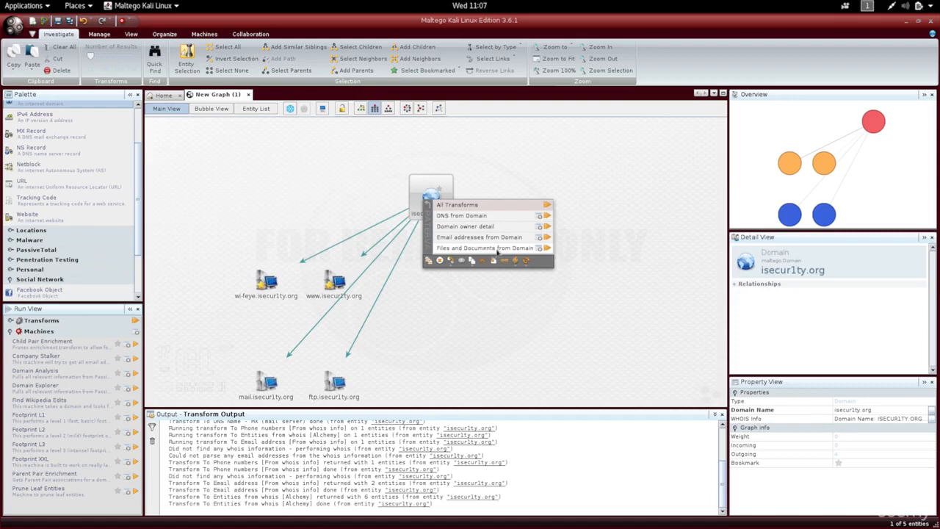
{"action": "left_click", "coordinate": [547, 250]}
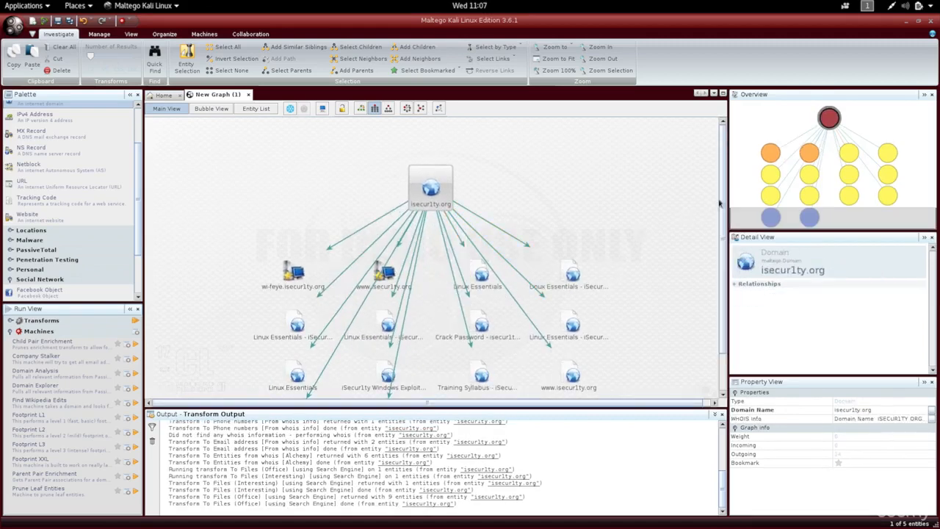
{"action": "left_click_drag", "start_coordinate": [724, 199], "coordinate": [730, 256]}
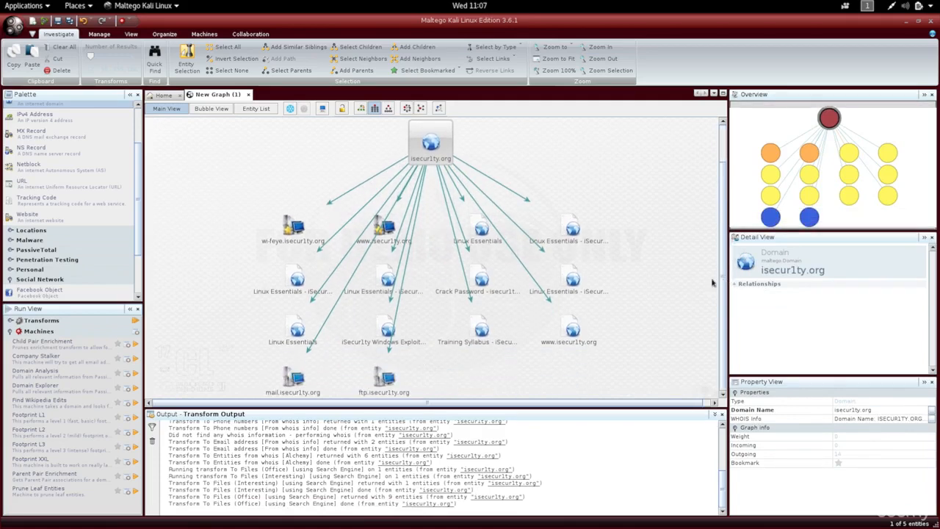